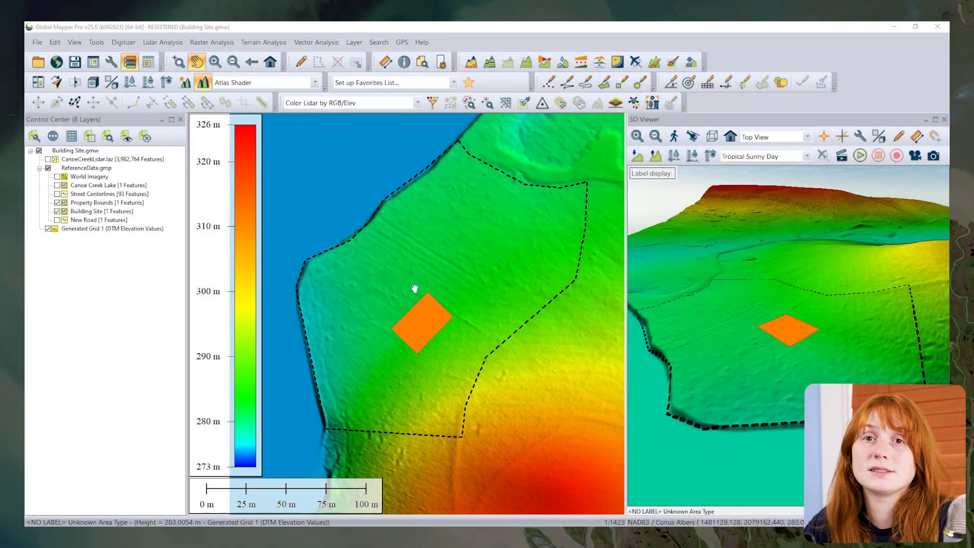
# Draw an elevation profile line across the building site, review it, then close it
pyautogui.click(526, 62)
pyautogui.click(392, 297)
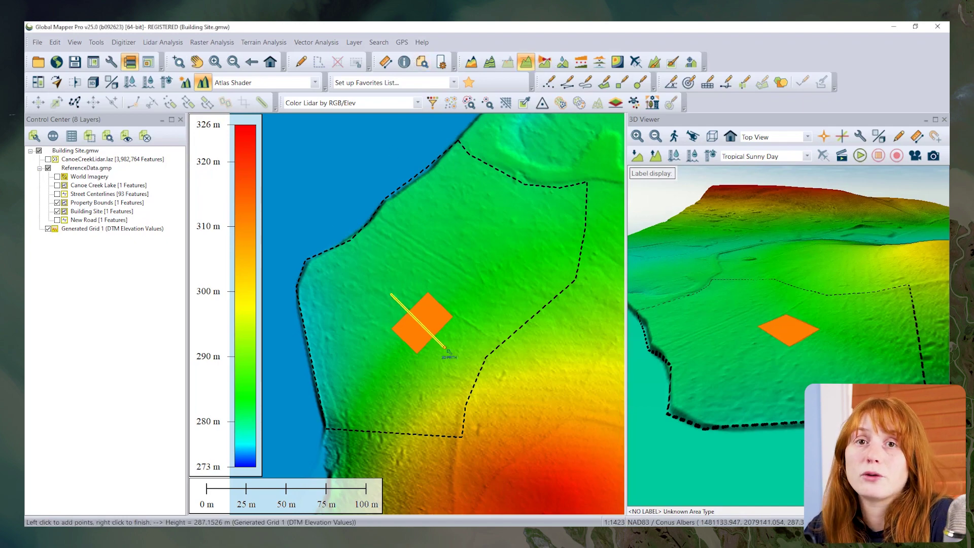
pyautogui.rightClick(446, 349)
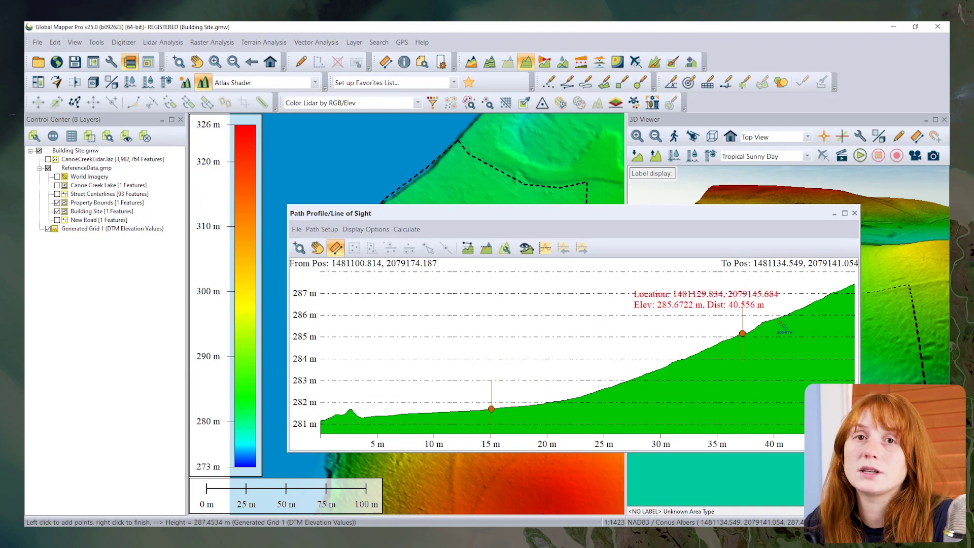
pyautogui.click(855, 213)
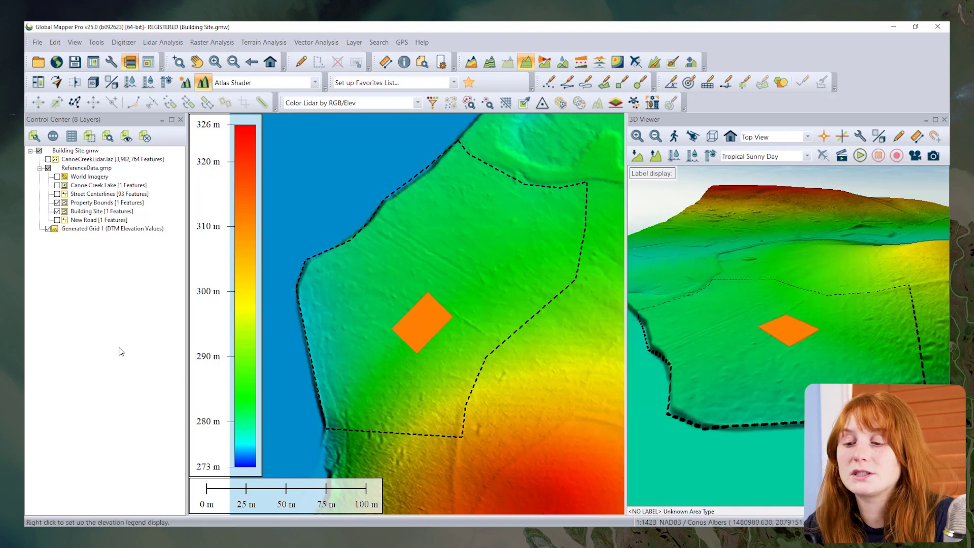
# Select the orange building site area and start Calculate Flattened Site Plan Grid
pyautogui.click(301, 61)
pyautogui.click(412, 325)
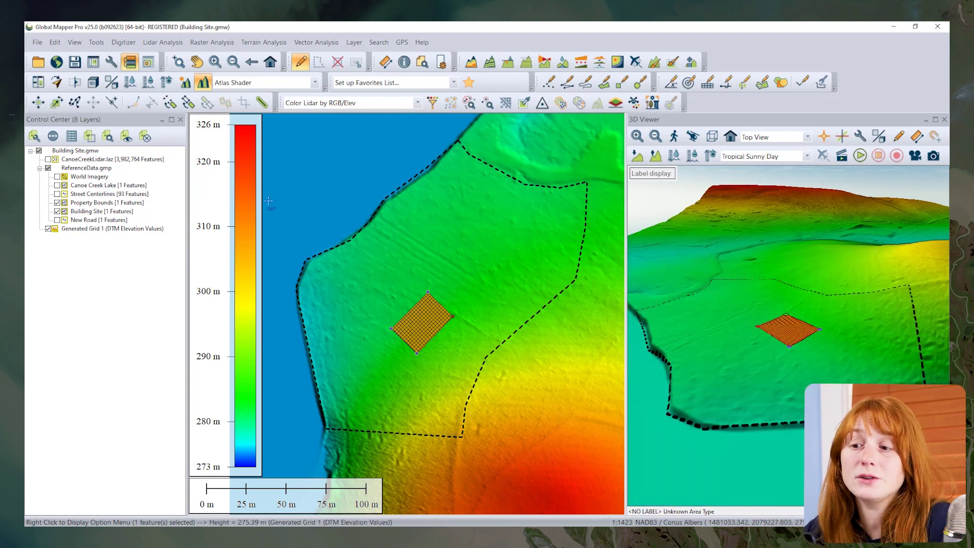
pyautogui.click(134, 43)
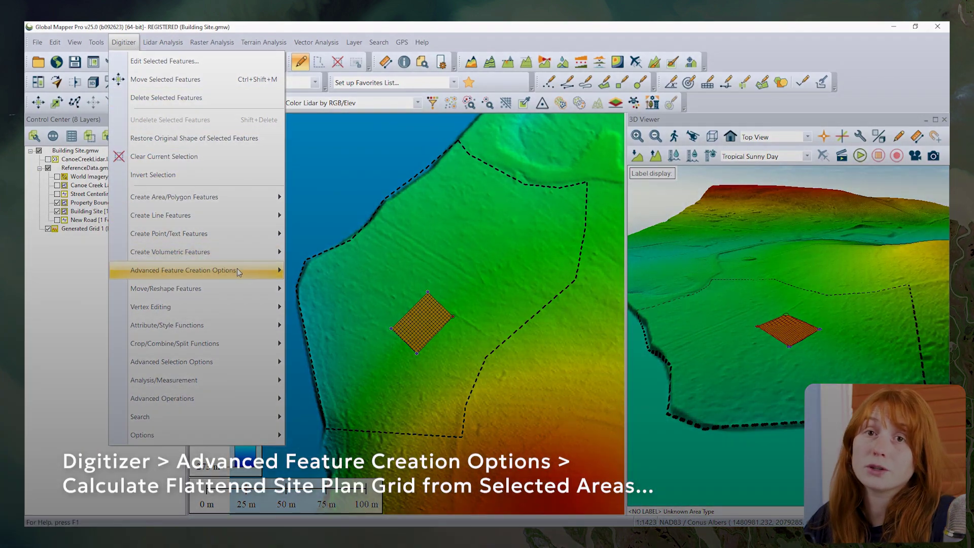
pyautogui.moveTo(236, 270)
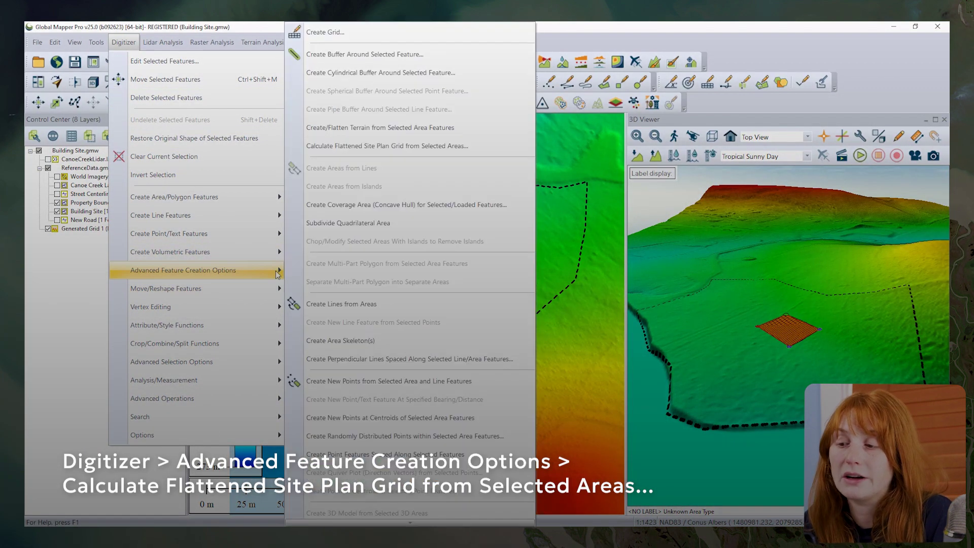
pyautogui.click(364, 139)
# Set allowed cut and fill slopes to 6 degrees and turn off placement optimization
pyautogui.moveTo(451, 132); pyautogui.dragTo(549, 145)
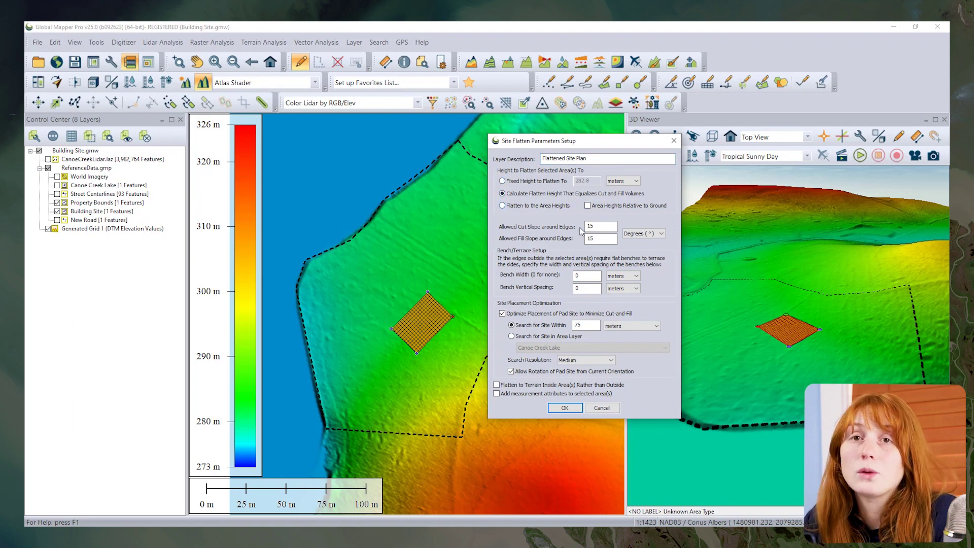
pyautogui.press('Tab')
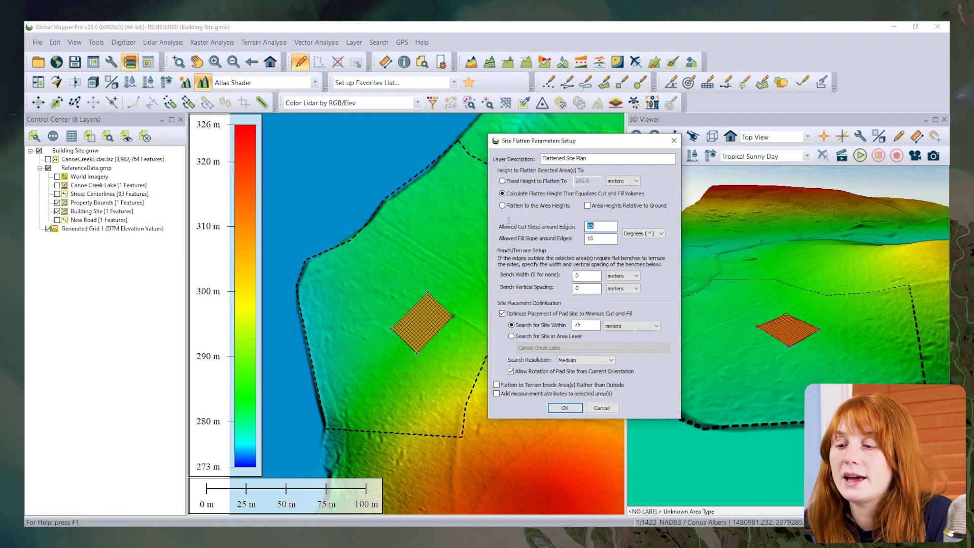
pyautogui.write('6')
pyautogui.press('Tab')
pyautogui.write('6')
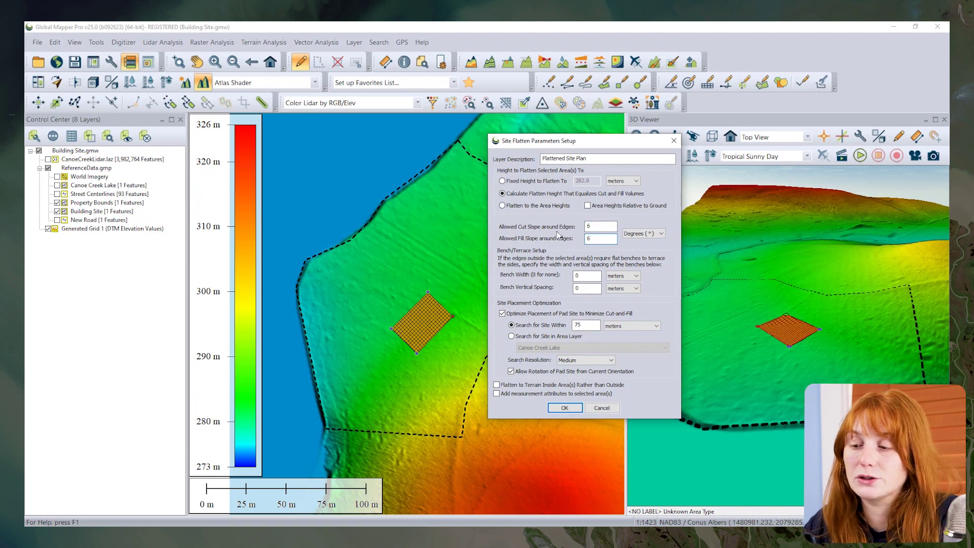
pyautogui.click(538, 318)
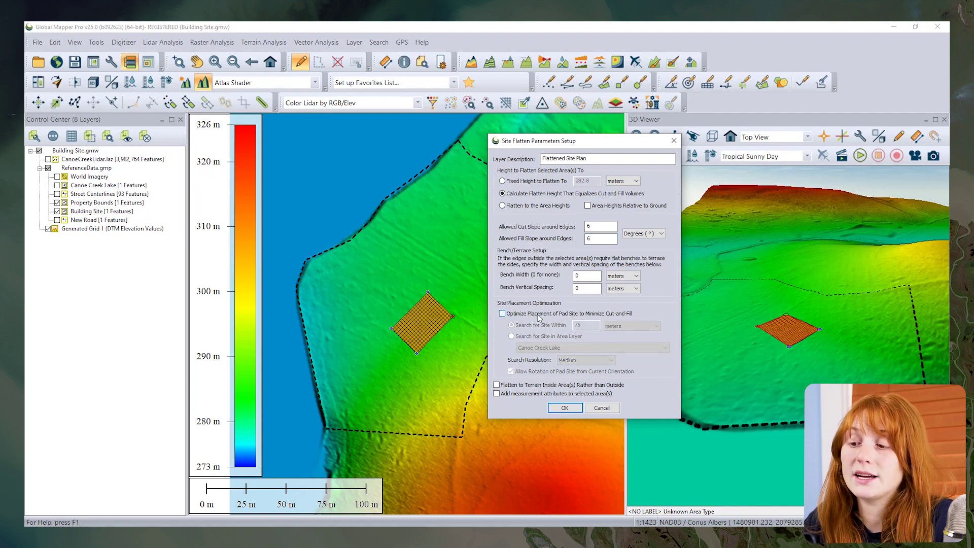
# Re-enable Optimize Placement, search for the site within Property Bounds, and run the flatten
pyautogui.click(539, 318)
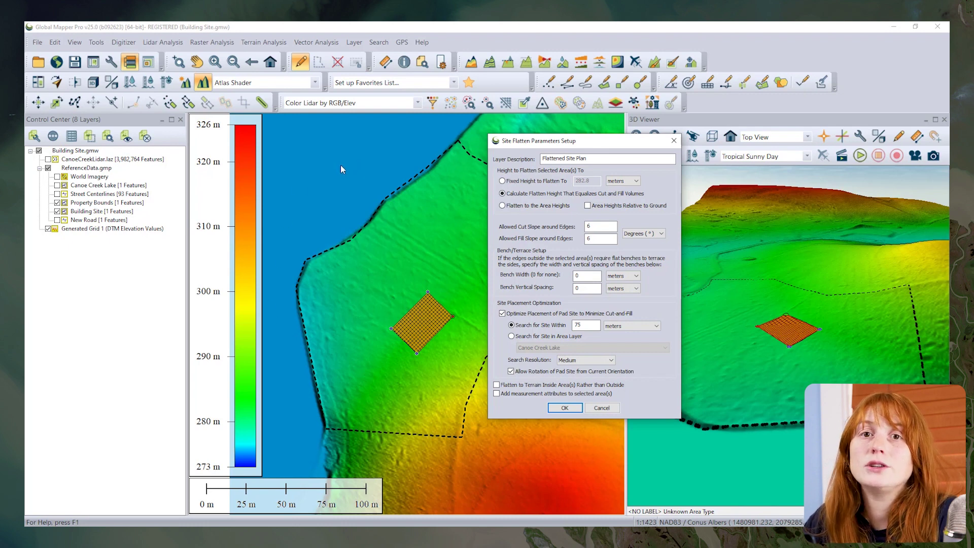
pyautogui.click(521, 338)
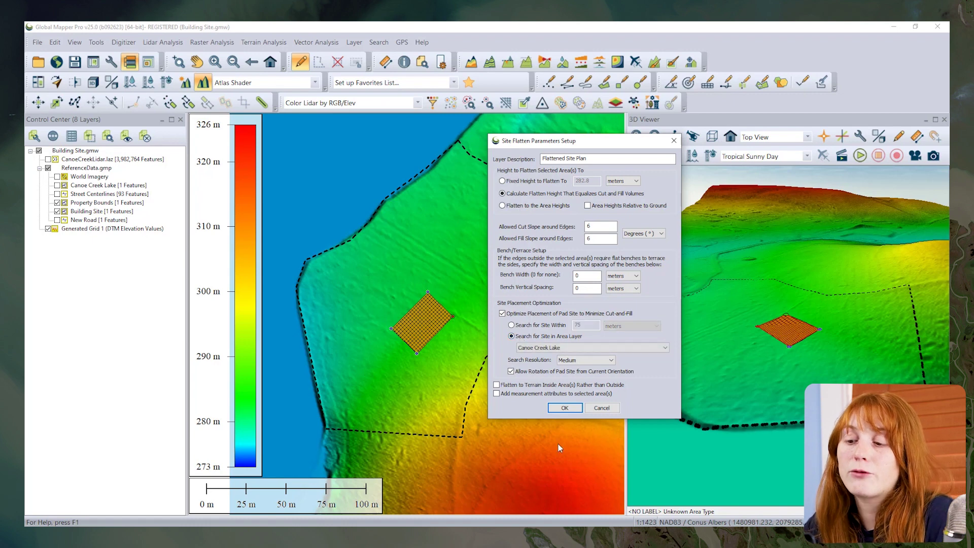
pyautogui.click(535, 347)
pyautogui.click(544, 360)
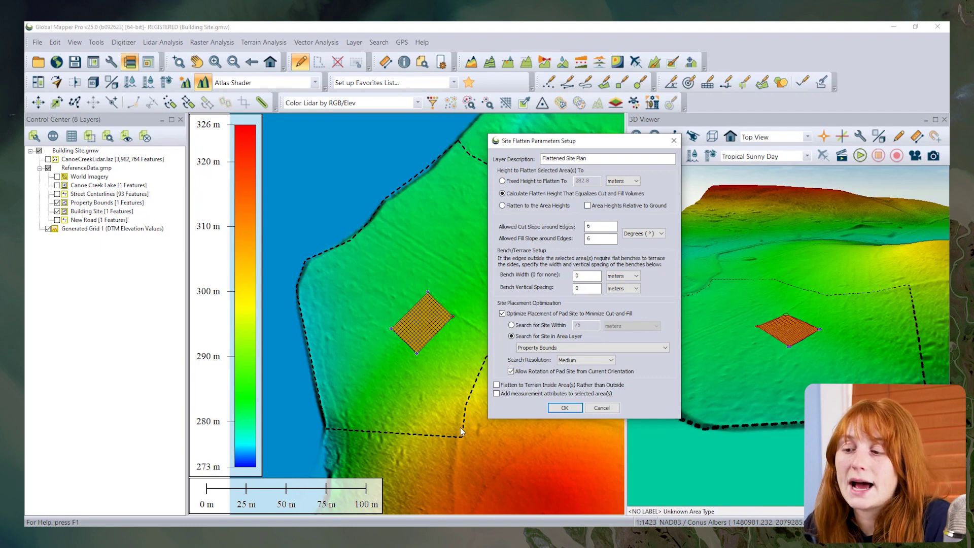
pyautogui.click(565, 409)
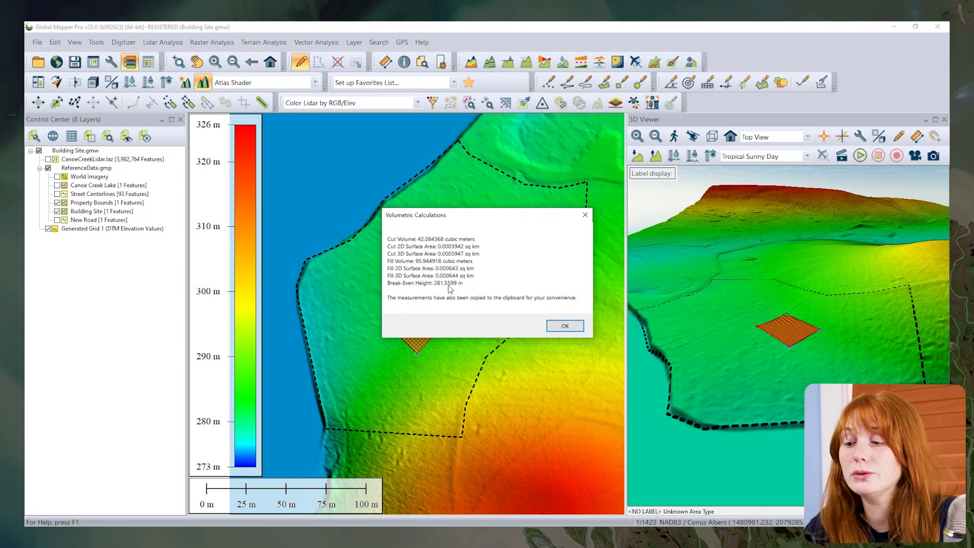
# Dismiss the volume report showing 42.08 m³ cut and 95.94 m³ fill
pyautogui.click(565, 326)
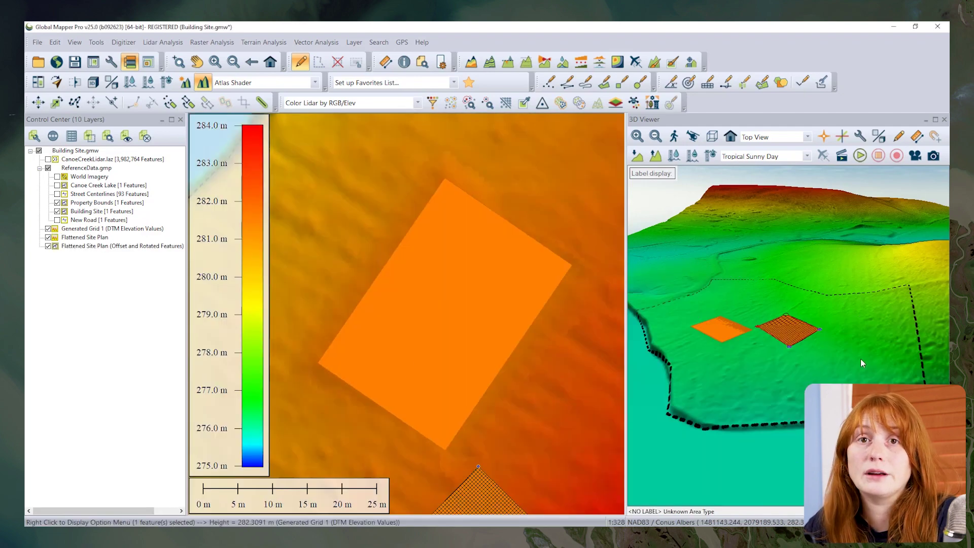
# Hide the Building Site and Offset and Rotated Features layers, centring the view on the new pad
pyautogui.scroll(-2, 757, 360)
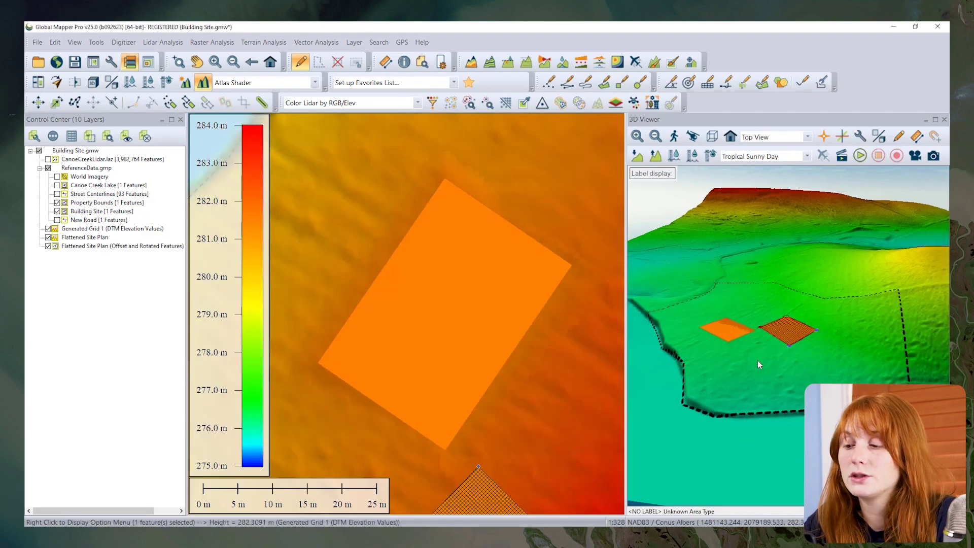
pyautogui.moveTo(769, 357); pyautogui.dragTo(769, 340)
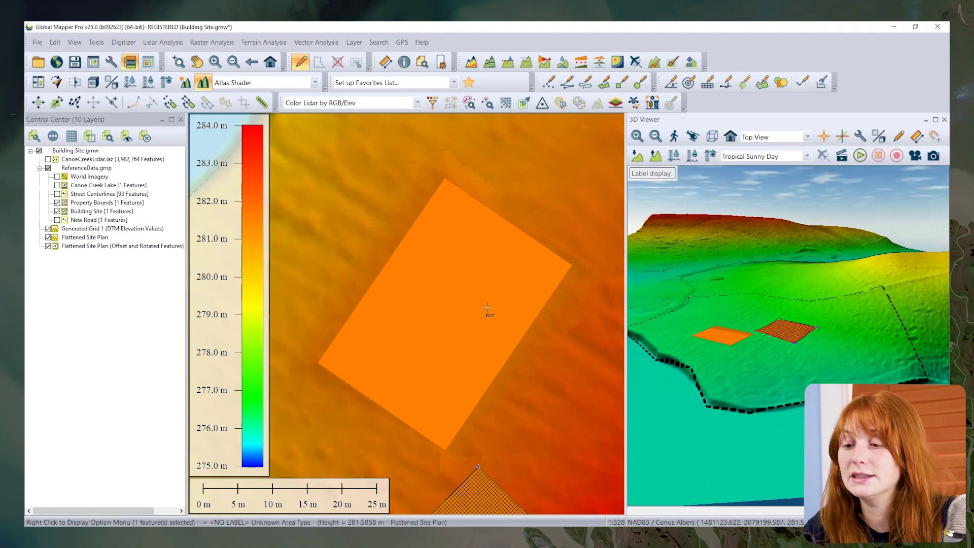
pyautogui.click(56, 213)
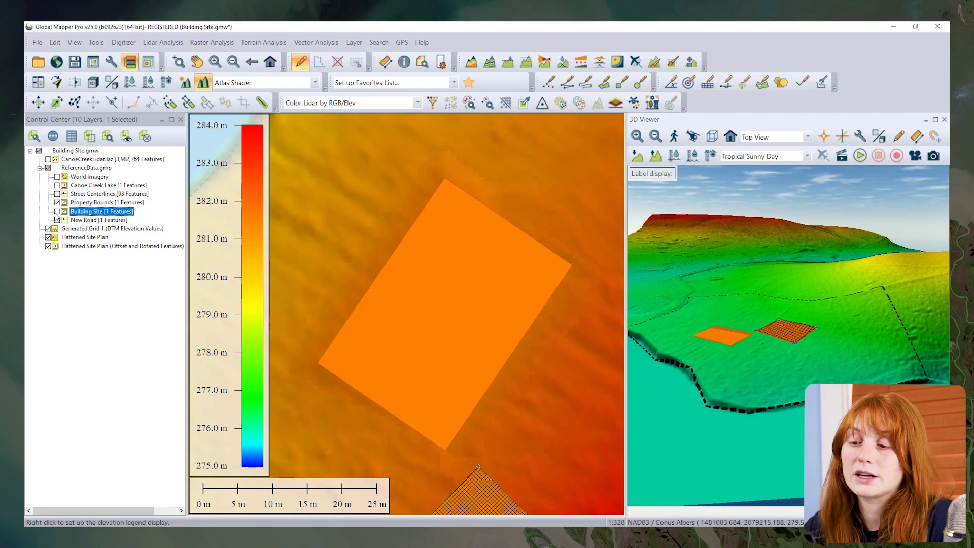
pyautogui.scroll(-2, 502, 358)
pyautogui.scroll(-1, 500, 355)
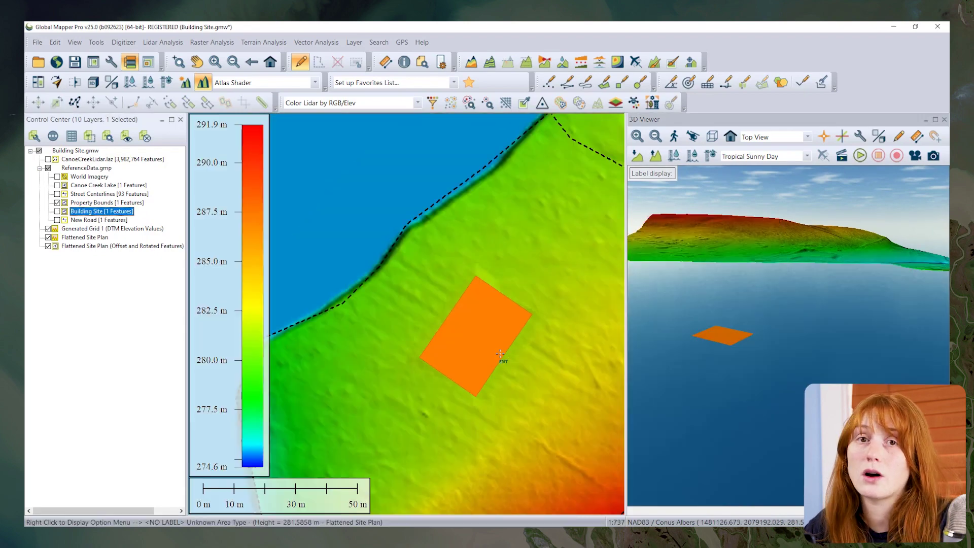
pyautogui.moveTo(543, 374); pyautogui.dragTo(494, 339)
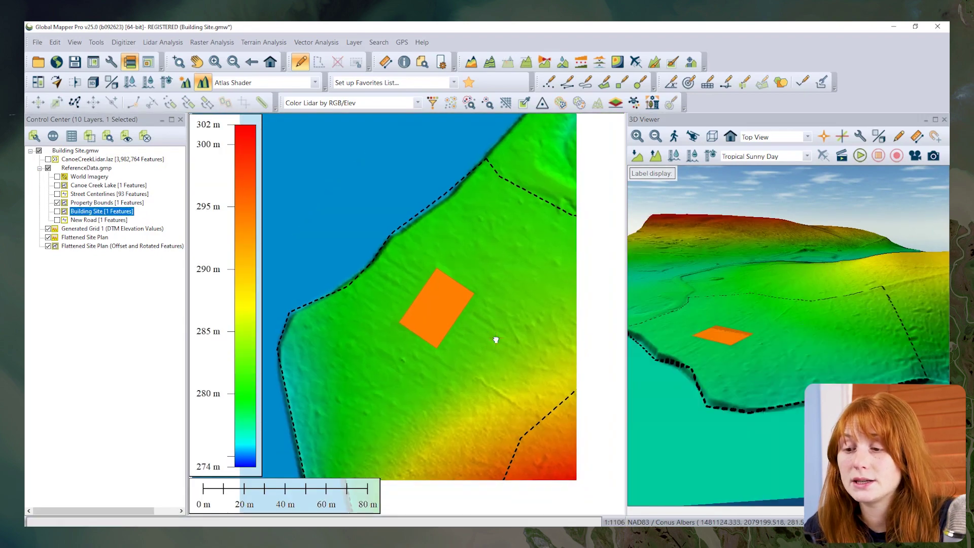
pyautogui.click(48, 247)
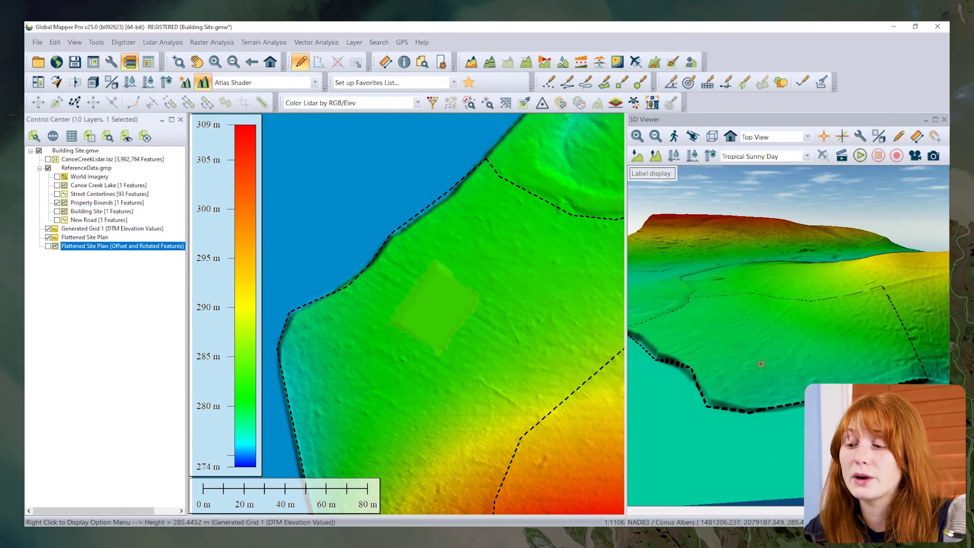
pyautogui.moveTo(810, 363); pyautogui.dragTo(694, 337)
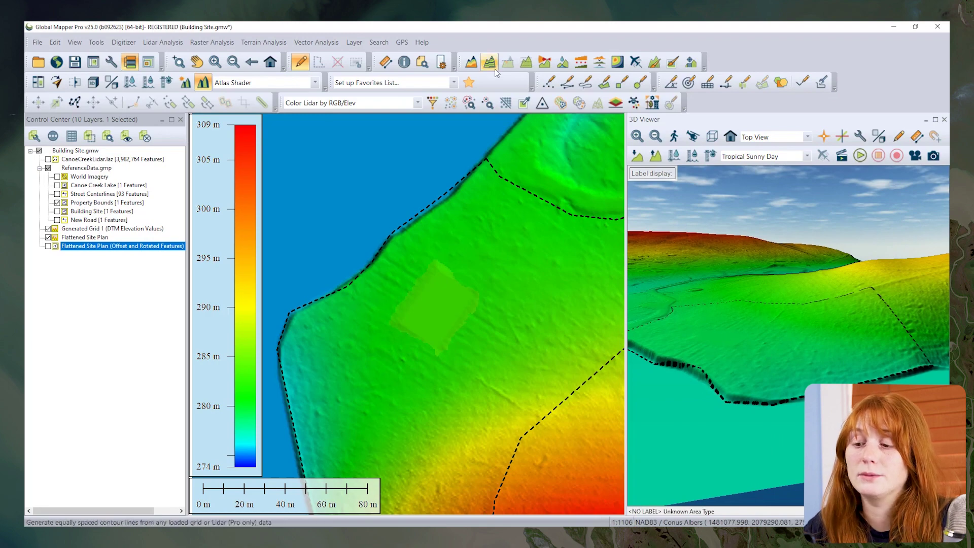
pyautogui.click(526, 62)
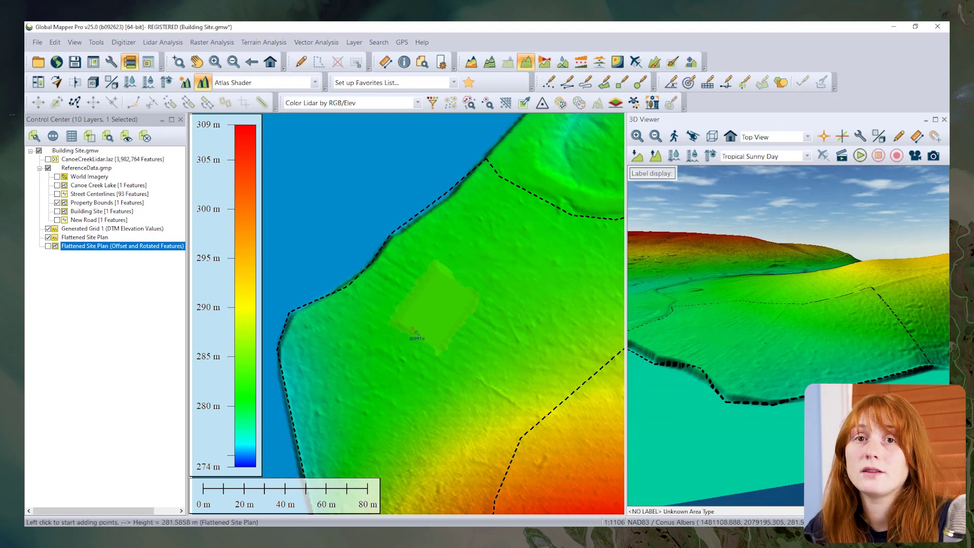
pyautogui.click(392, 294)
pyautogui.rightClick(496, 337)
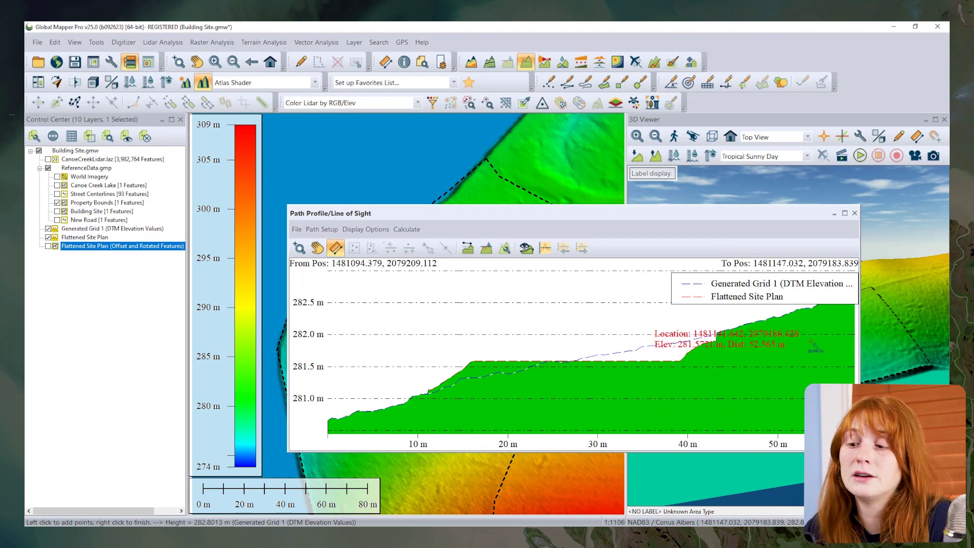
pyautogui.click(855, 214)
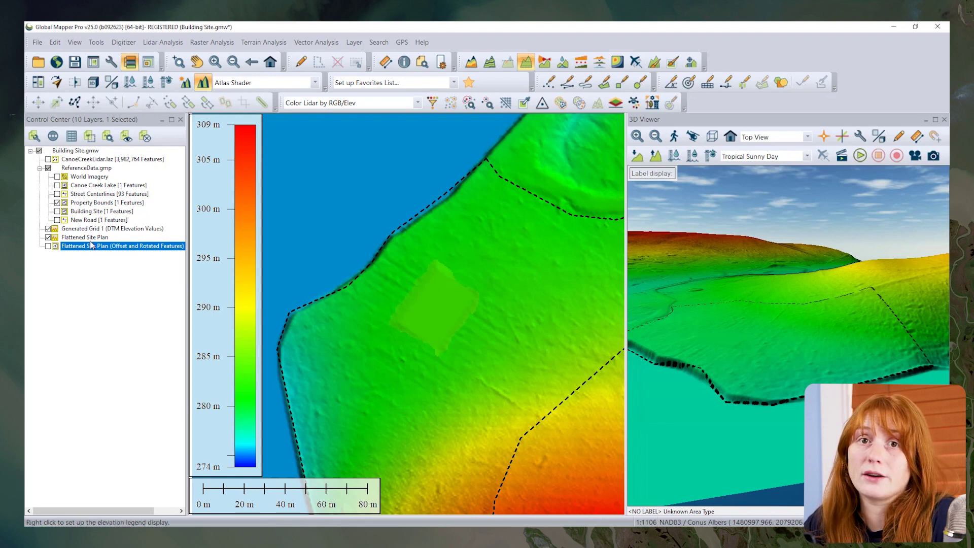
# Show the Flattened Site Plan (Offset and Rotated Features) layer again in the Control Center
pyautogui.click(88, 299)
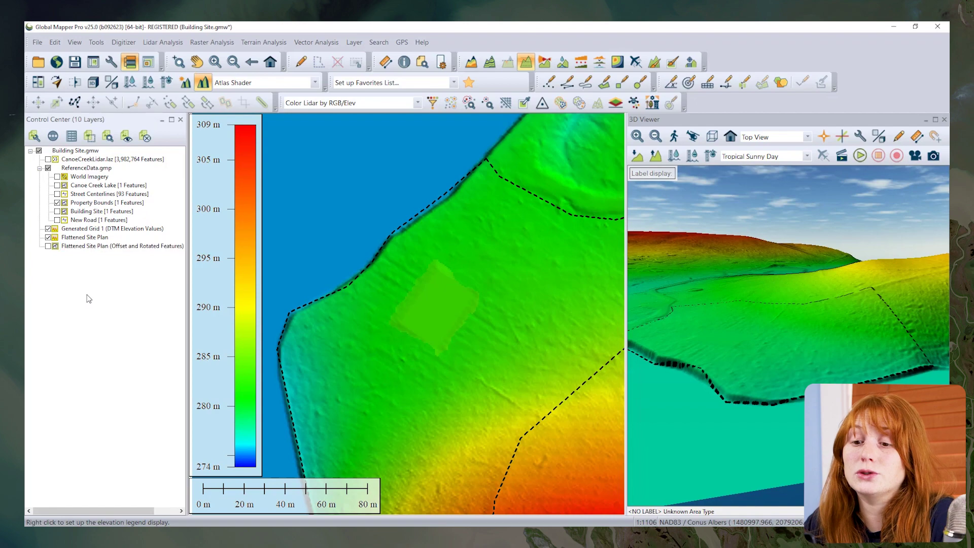